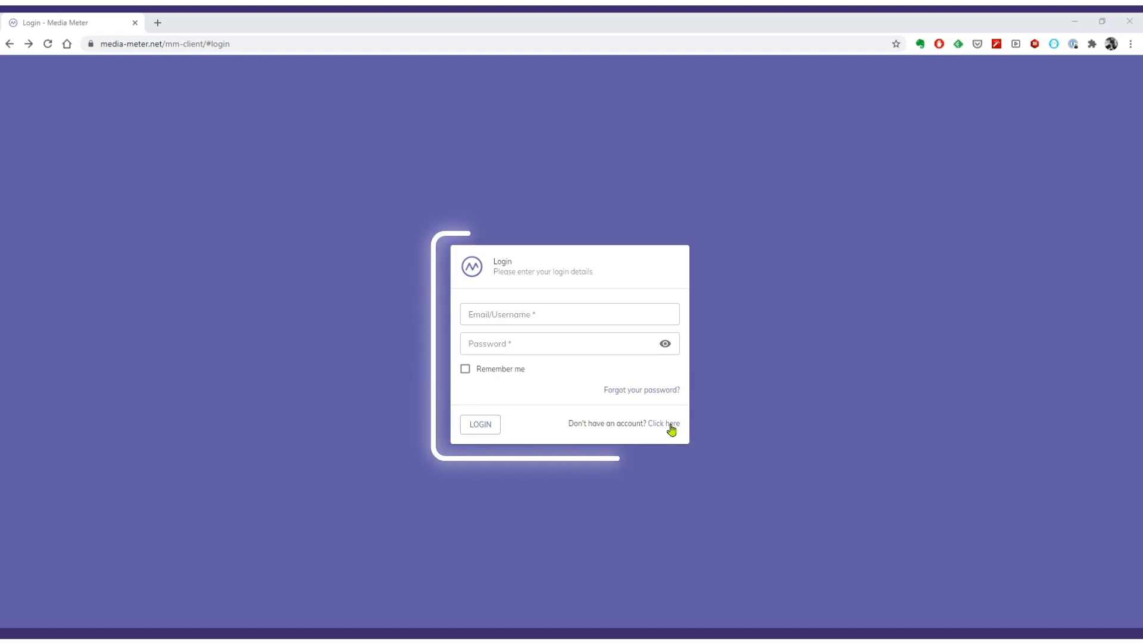
# Step: Open the Register form from the 'Don't have an account?' link on the login card
pyautogui.click(671, 427)
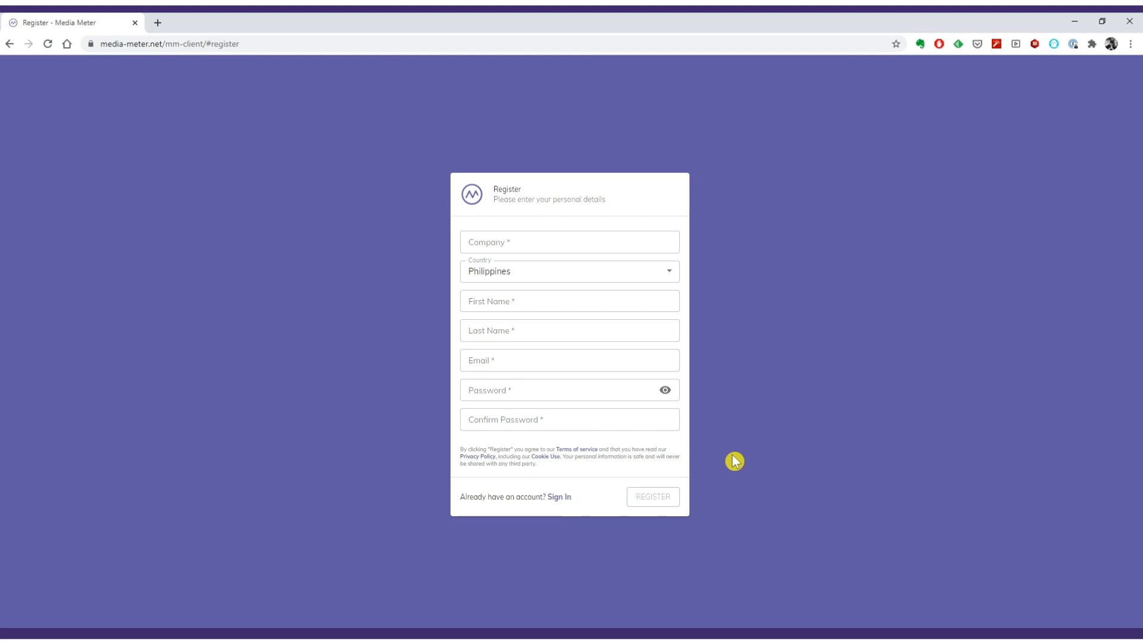
# Step: Return to Sign In and log in with the account's e-mail and password
pyautogui.click(562, 497)
pyautogui.click(539, 317)
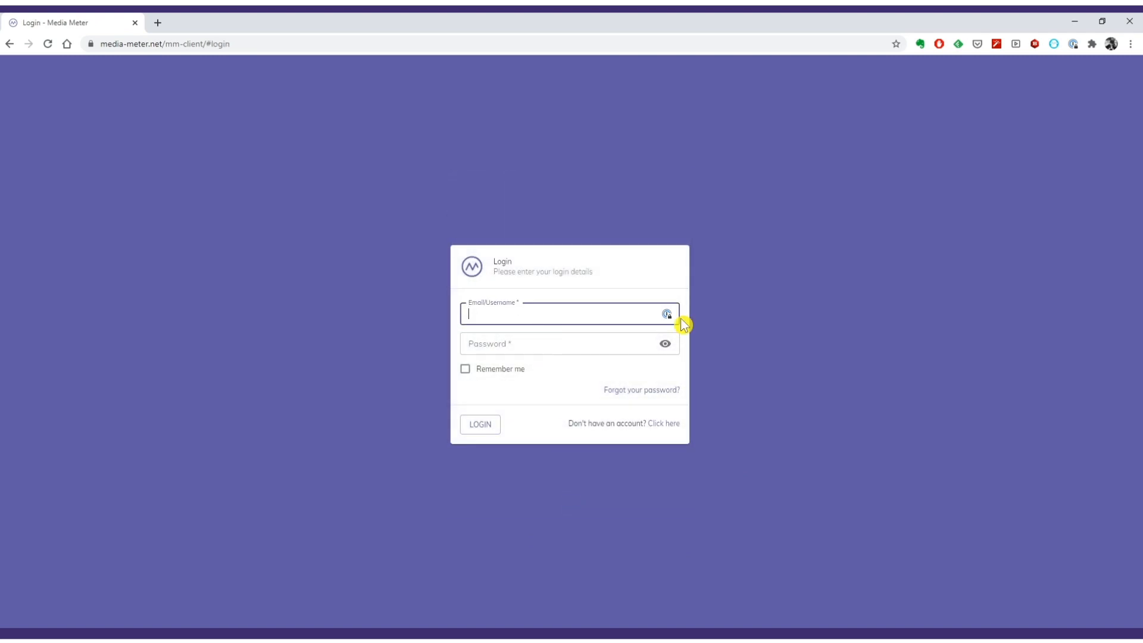
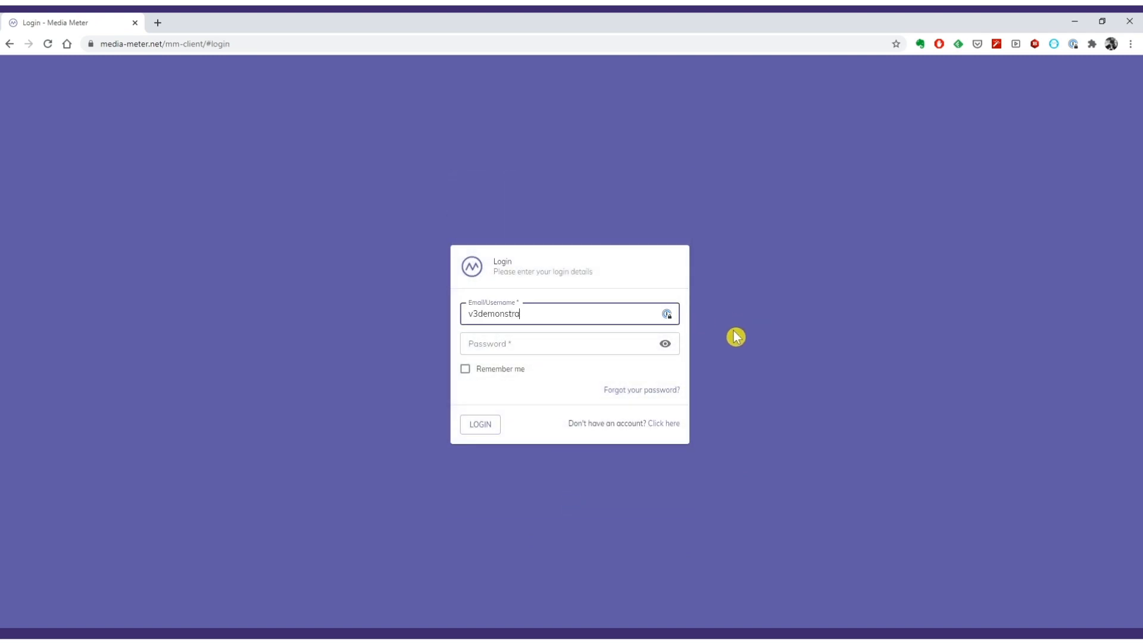
pyautogui.click(580, 338)
pyautogui.write('•••••••')
pyautogui.click(491, 428)
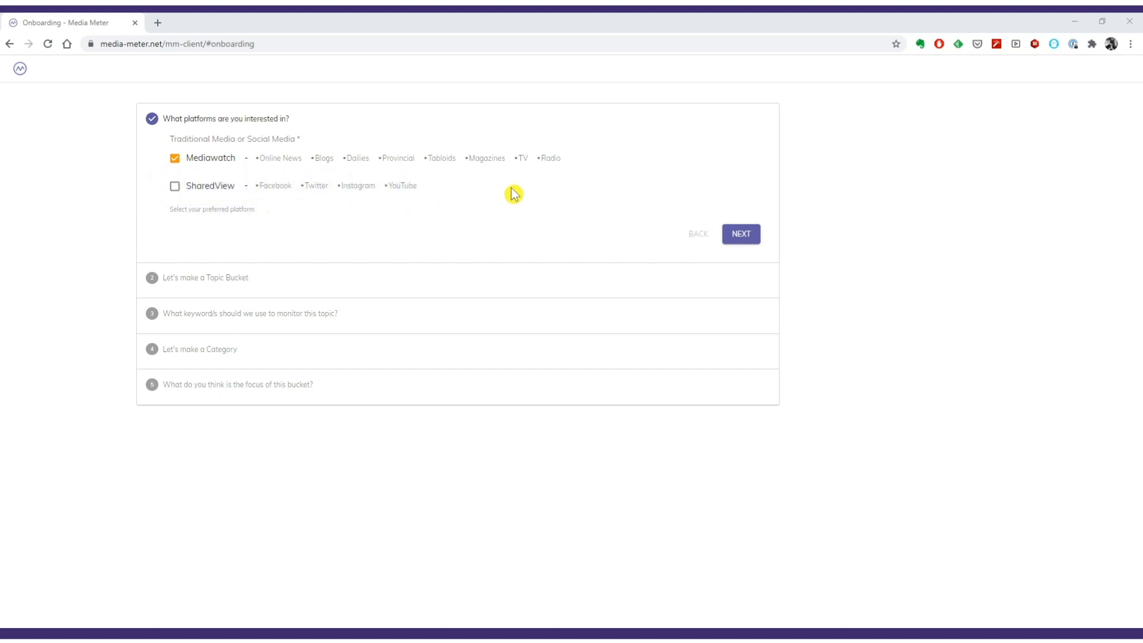
# Step: Confirm Mediawatch as the platform and go to the Topic name field of the new bucket
pyautogui.click(751, 239)
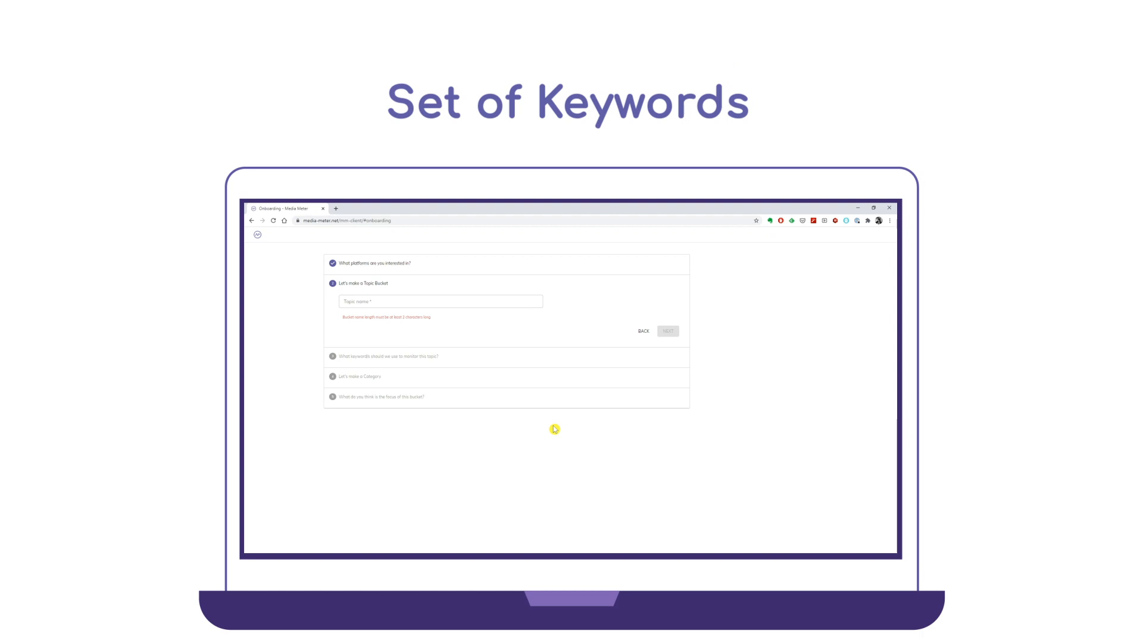
pyautogui.click(387, 303)
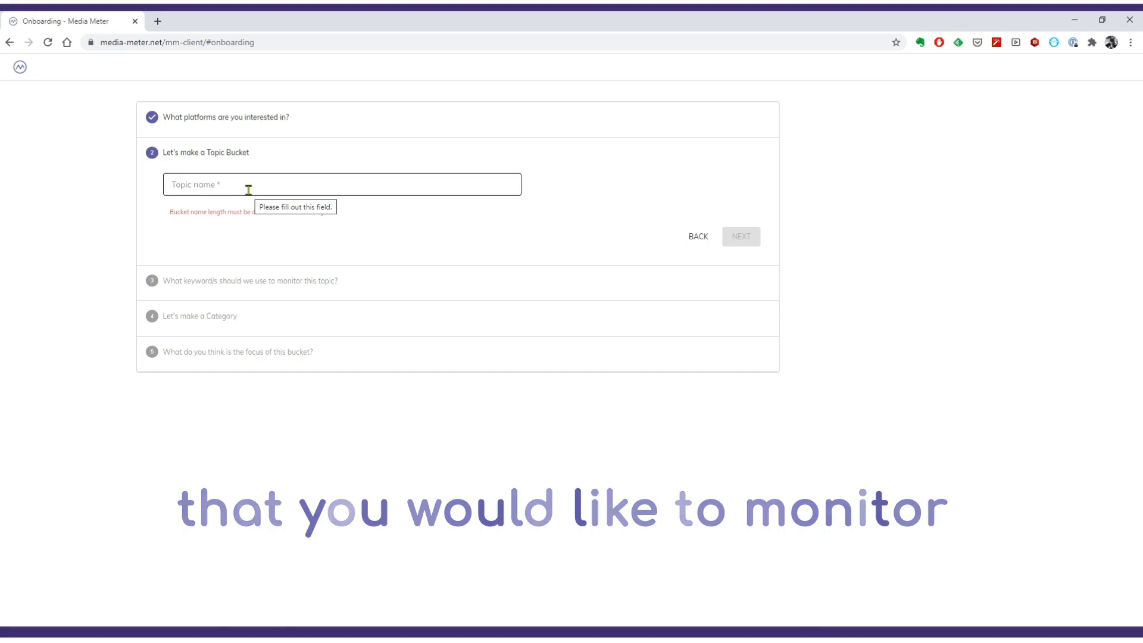
pyautogui.click(248, 189)
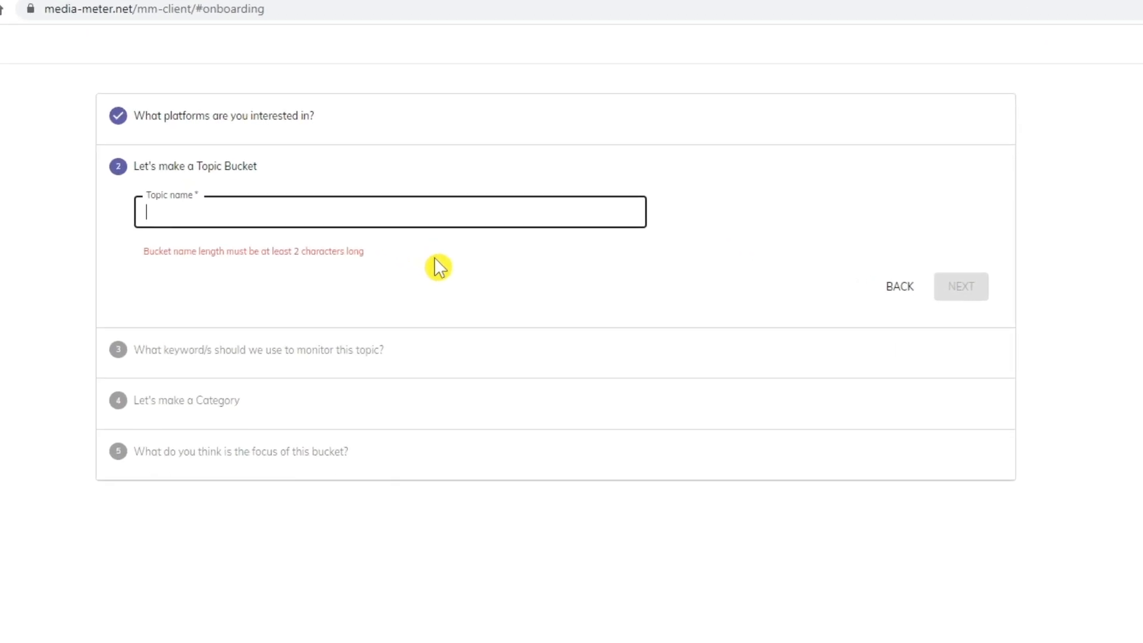
# Step: Enter 'Quarantine Policy' as the topic bucket name and continue to keywords
pyautogui.write('Qua')
pyautogui.press('BackSpace')
pyautogui.write('arant')
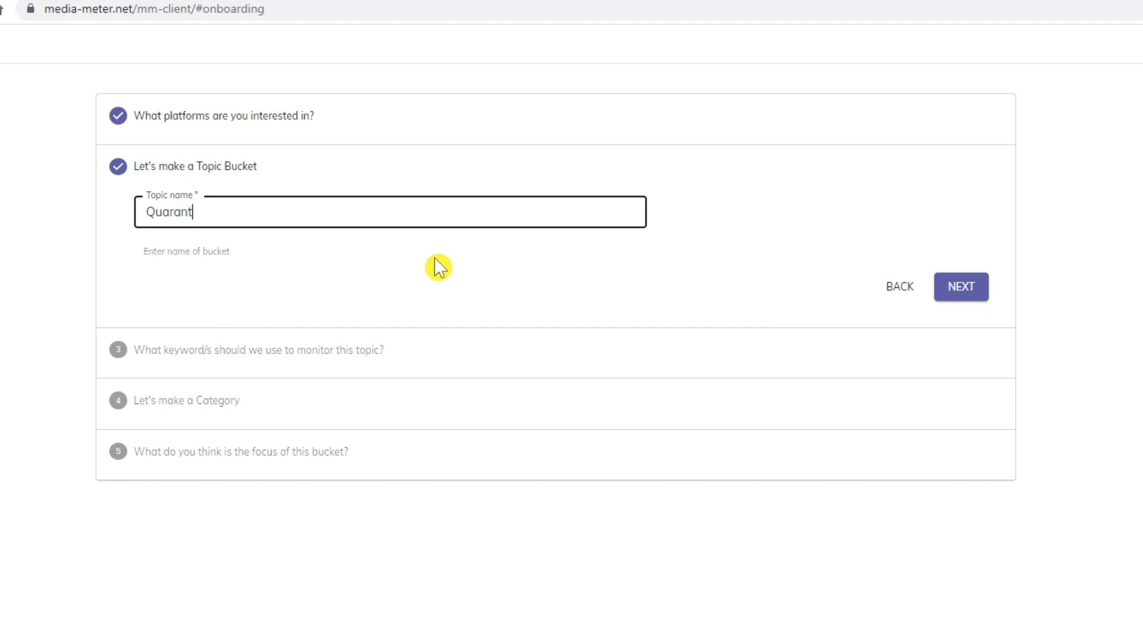
pyautogui.write('ine Policy')
pyautogui.click(965, 297)
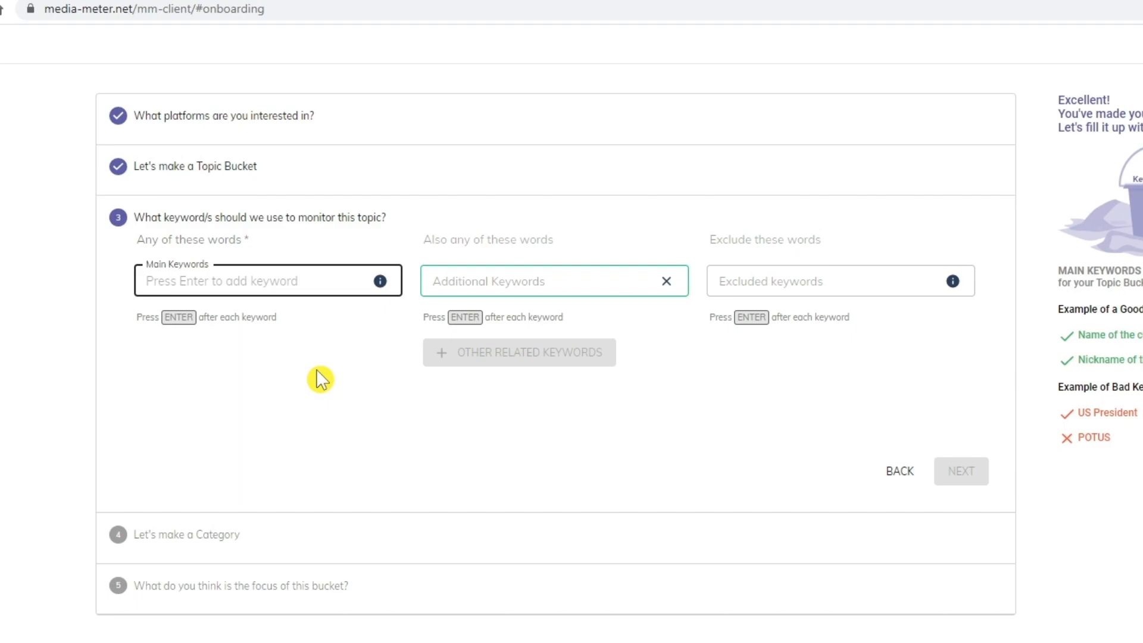
# Step: Enter Quarantine, Lockdown and COVID-19 as separate entries in the Main Keywords field
pyautogui.write('Quarantine')
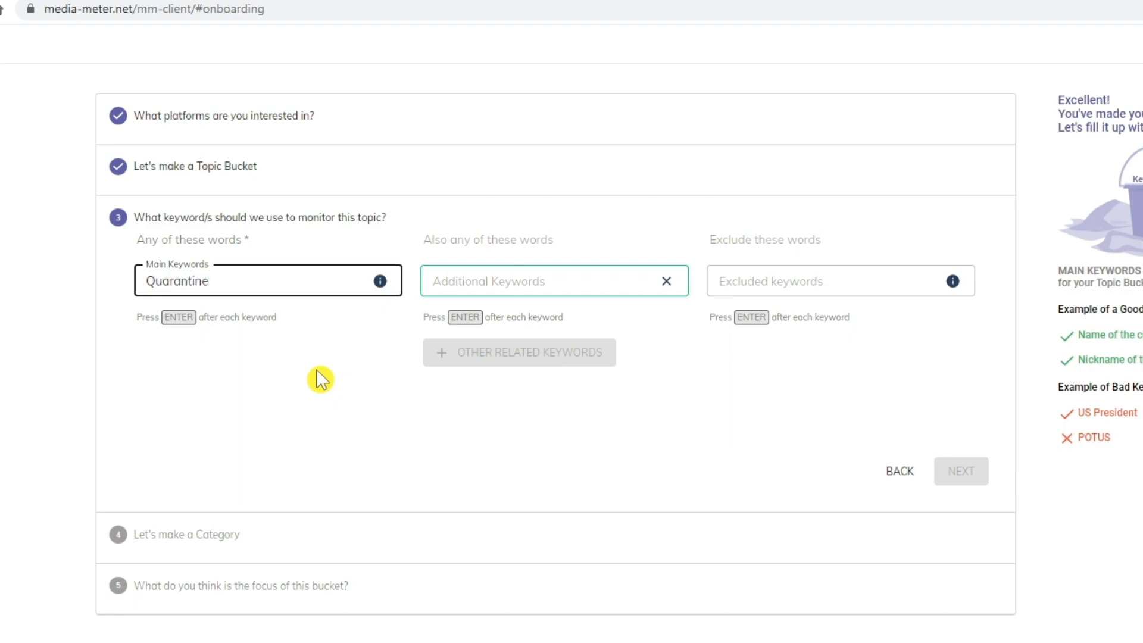
pyautogui.press('Return')
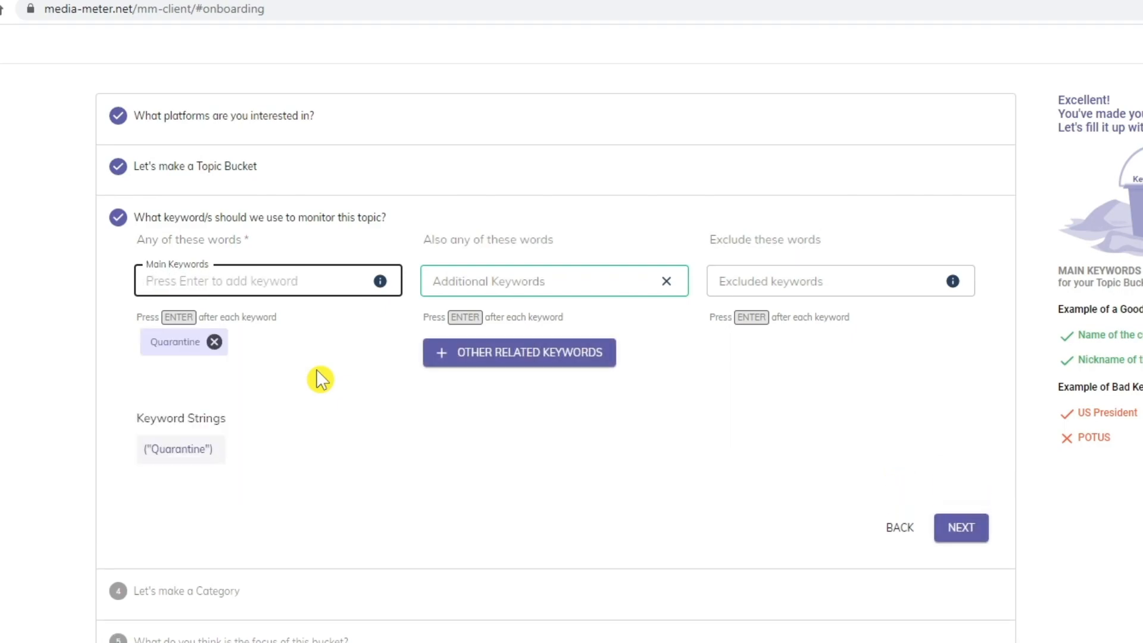
pyautogui.write('Lockdown')
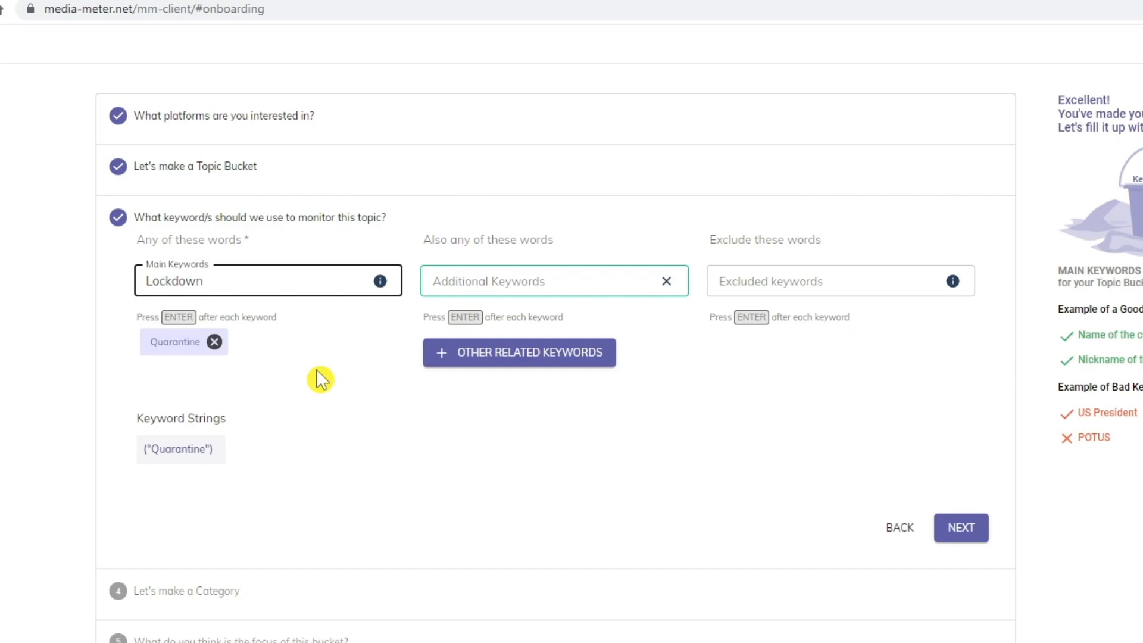
pyautogui.press('Return')
pyautogui.write('COVID-19')
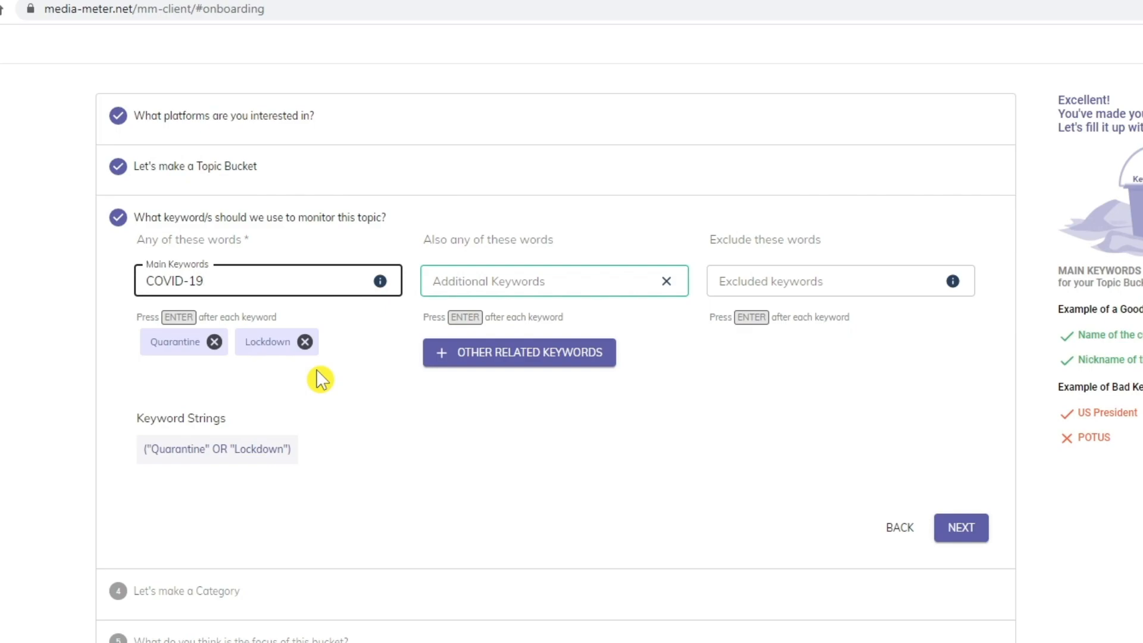
pyautogui.press('Return')
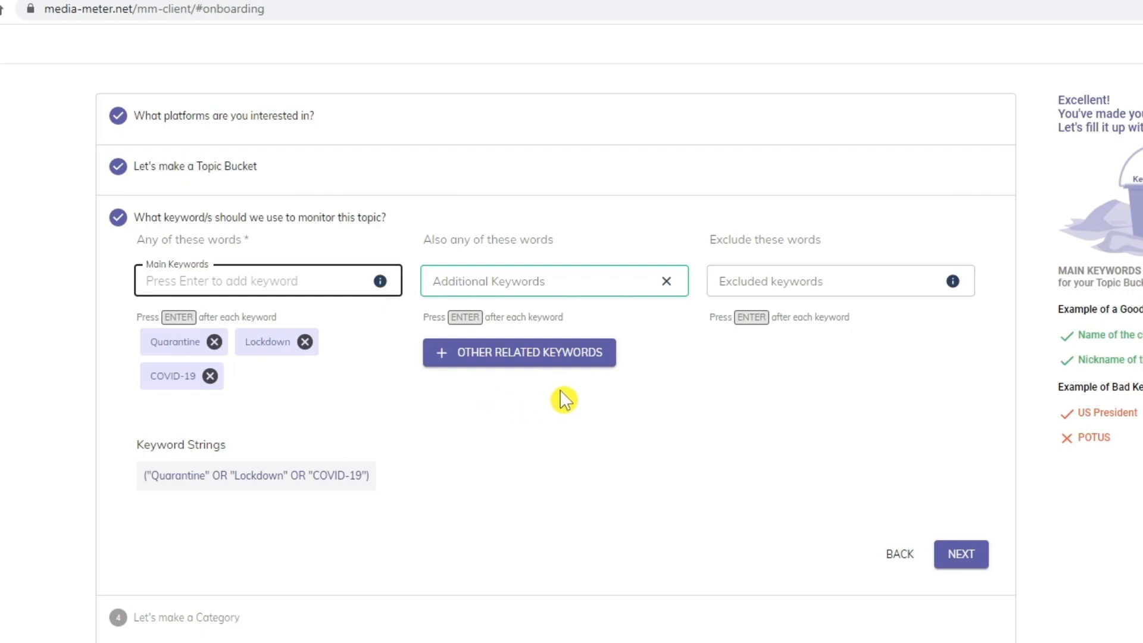
# Step: Add Policy, Intervention and Government as additional keywords, plus an Other Related Keywords group
pyautogui.click(563, 275)
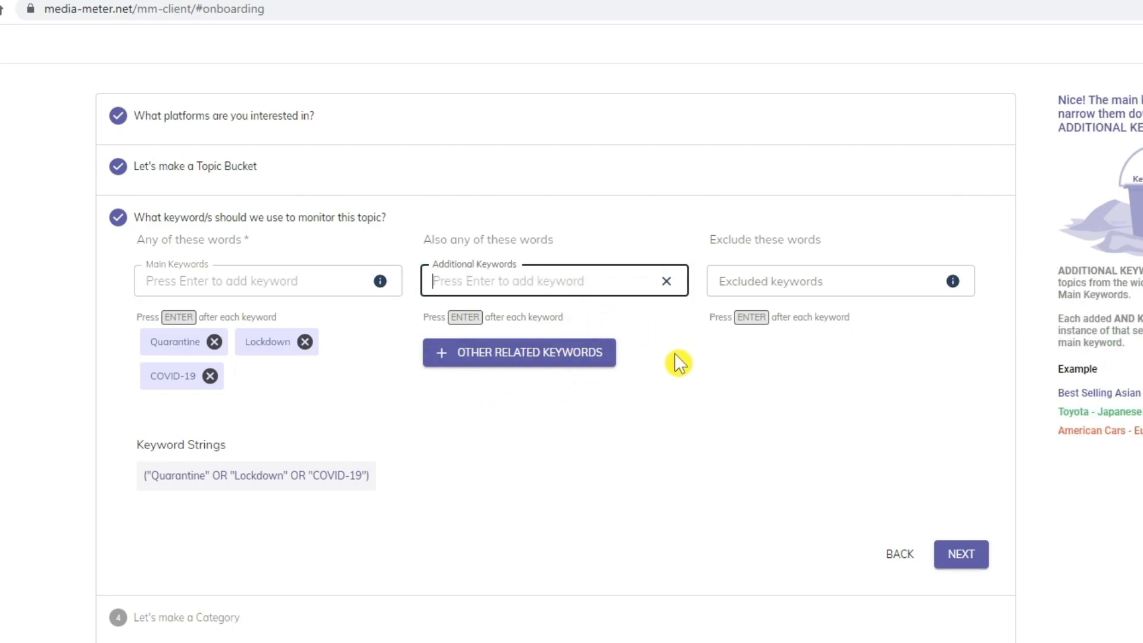
pyautogui.write('Policy')
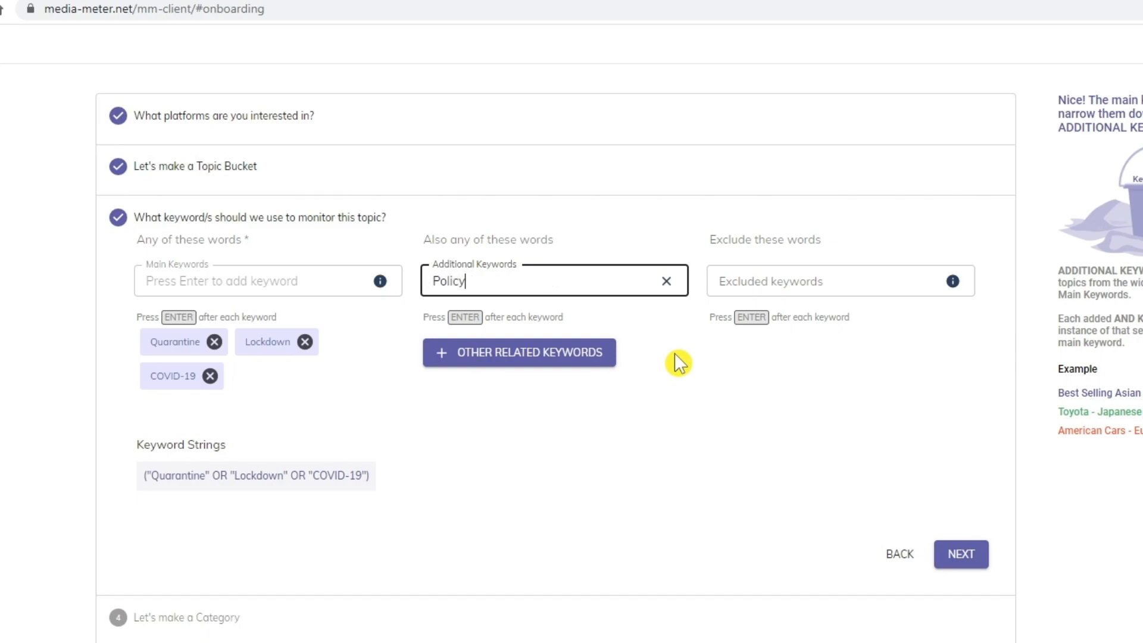
pyautogui.press('Return')
pyautogui.write('Inter')
pyautogui.write('on')
pyautogui.press('Return')
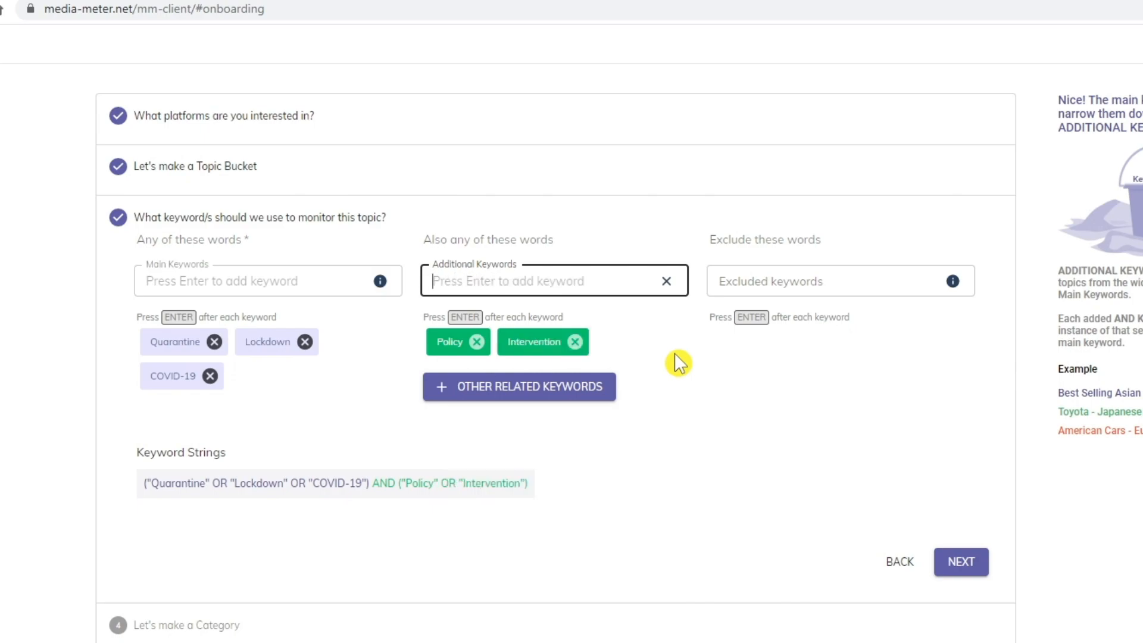
pyautogui.write('Government')
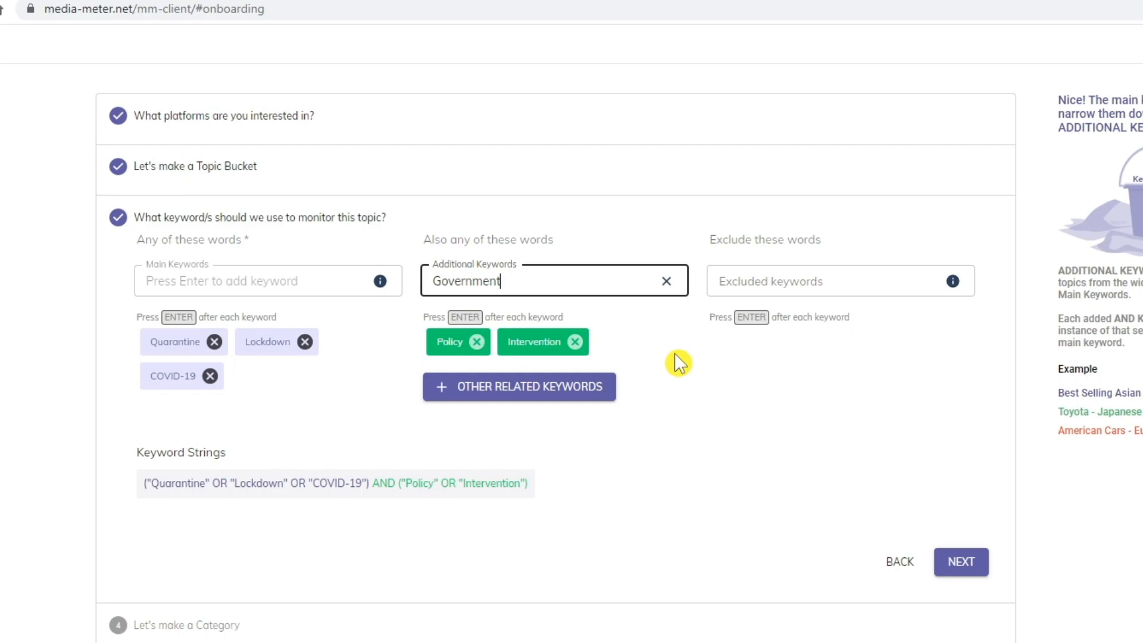
pyautogui.press('Return')
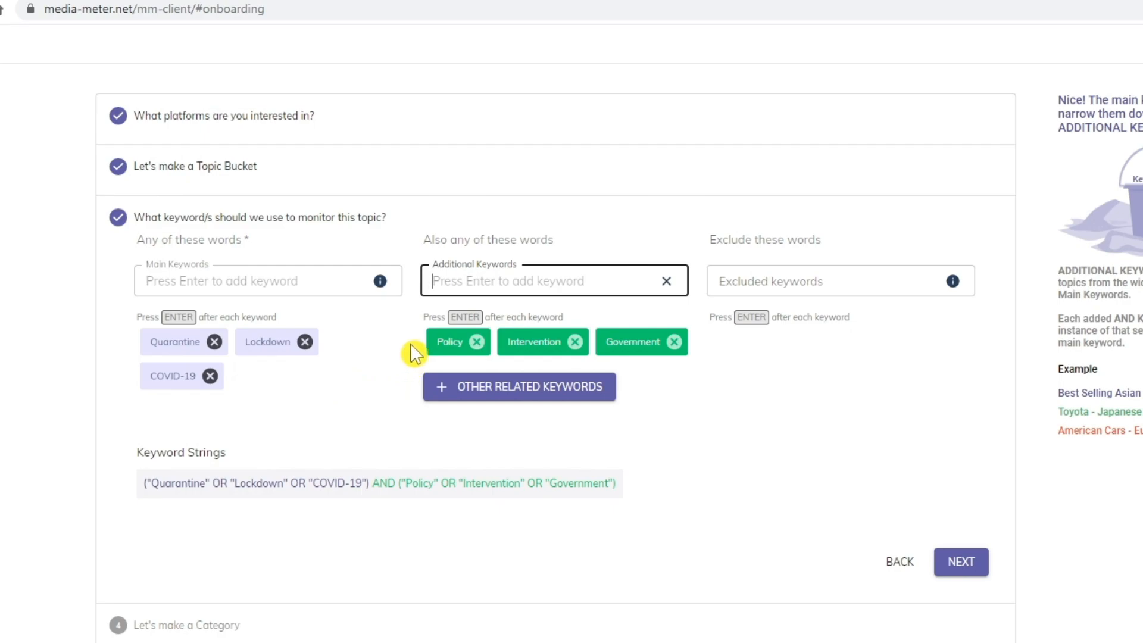
pyautogui.click(467, 386)
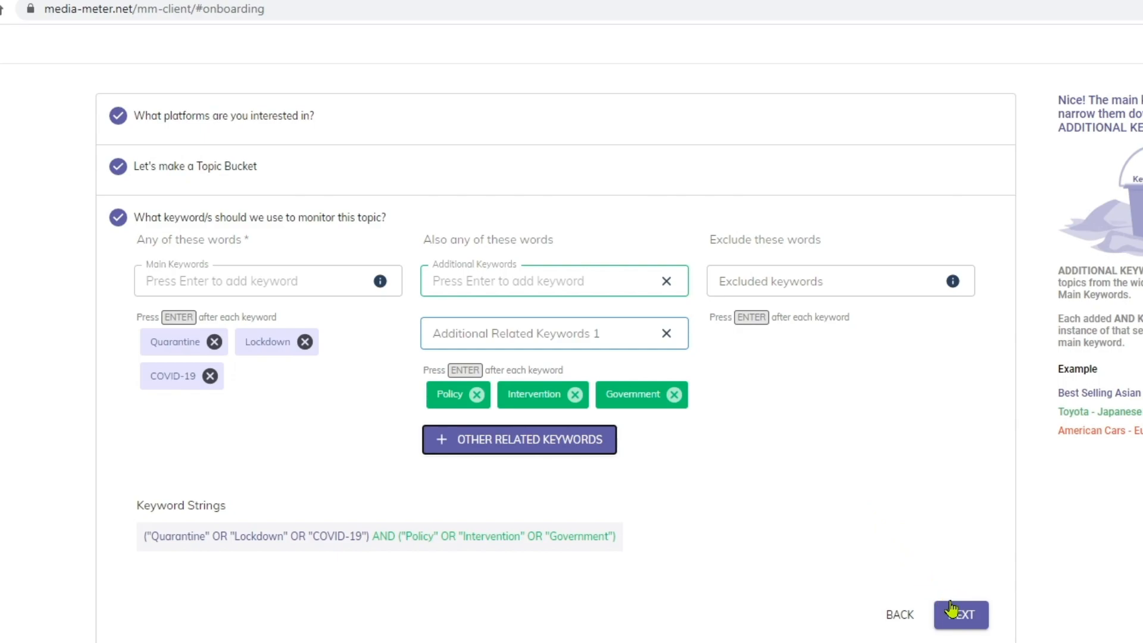
# Step: Complete the keywords step and advance to the category step
pyautogui.click(956, 617)
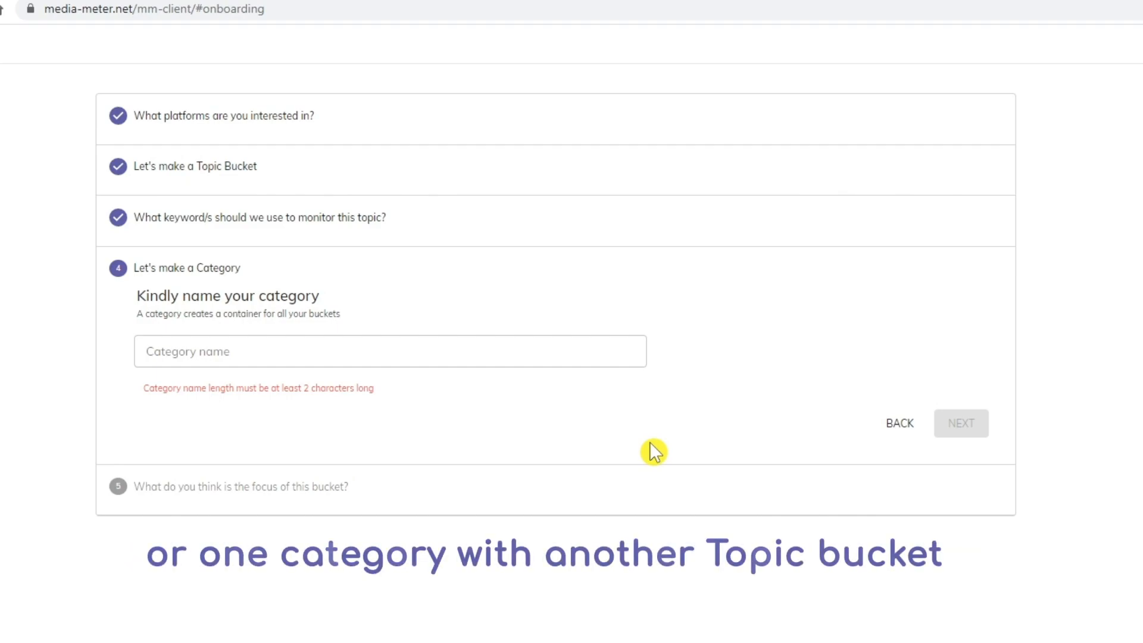
# Step: Enter 'Pandemic Response' as the category name and continue to the focus step
pyautogui.click(544, 361)
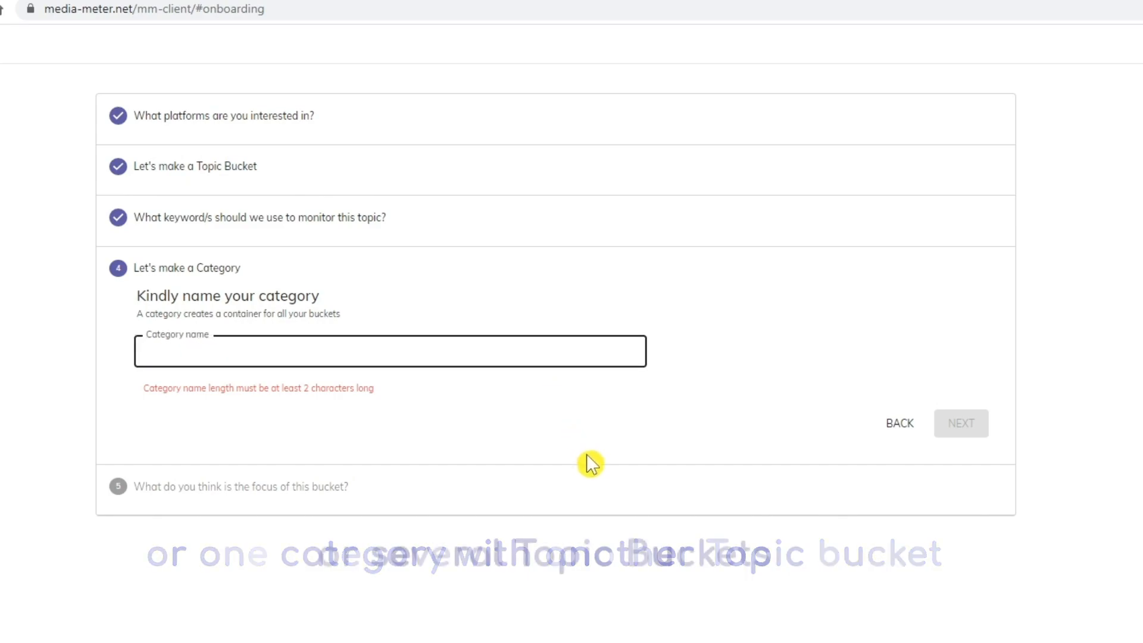
pyautogui.write('P')
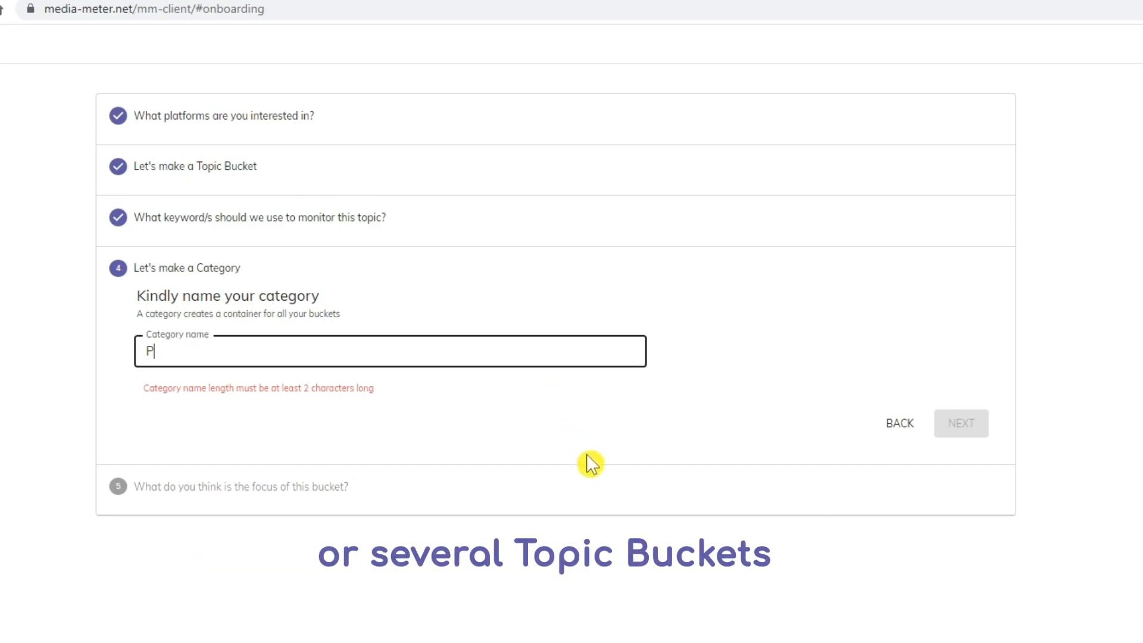
pyautogui.write('andemic Respoins')
pyautogui.press('BackSpace')
pyautogui.press('BackSpace')
pyautogui.press('BackSpace')
pyautogui.write('nse')
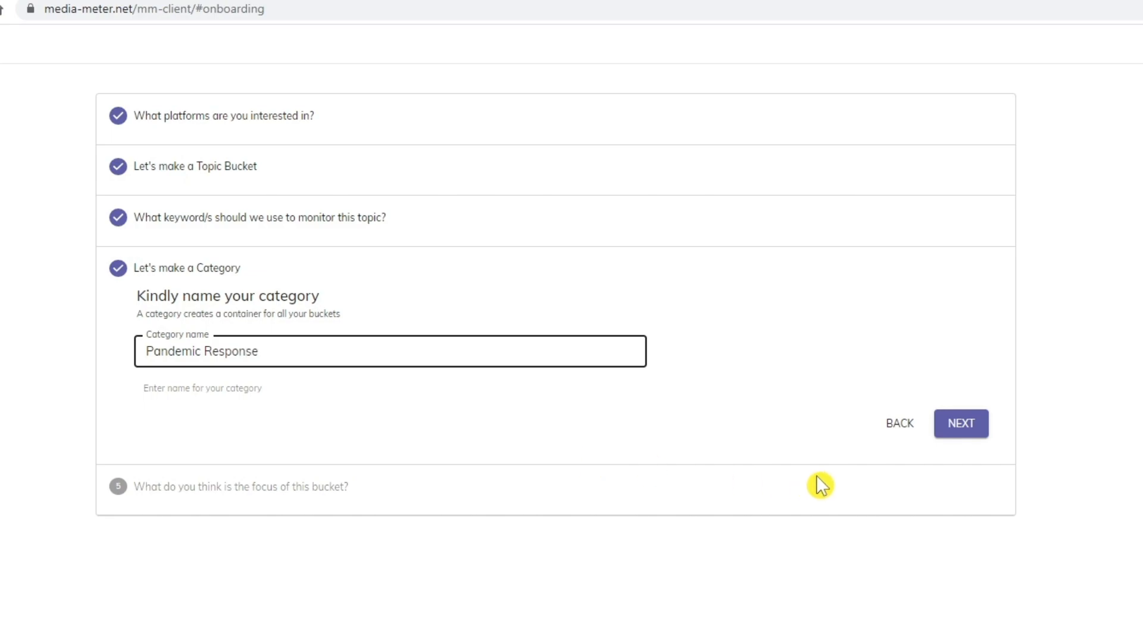
pyautogui.click(956, 430)
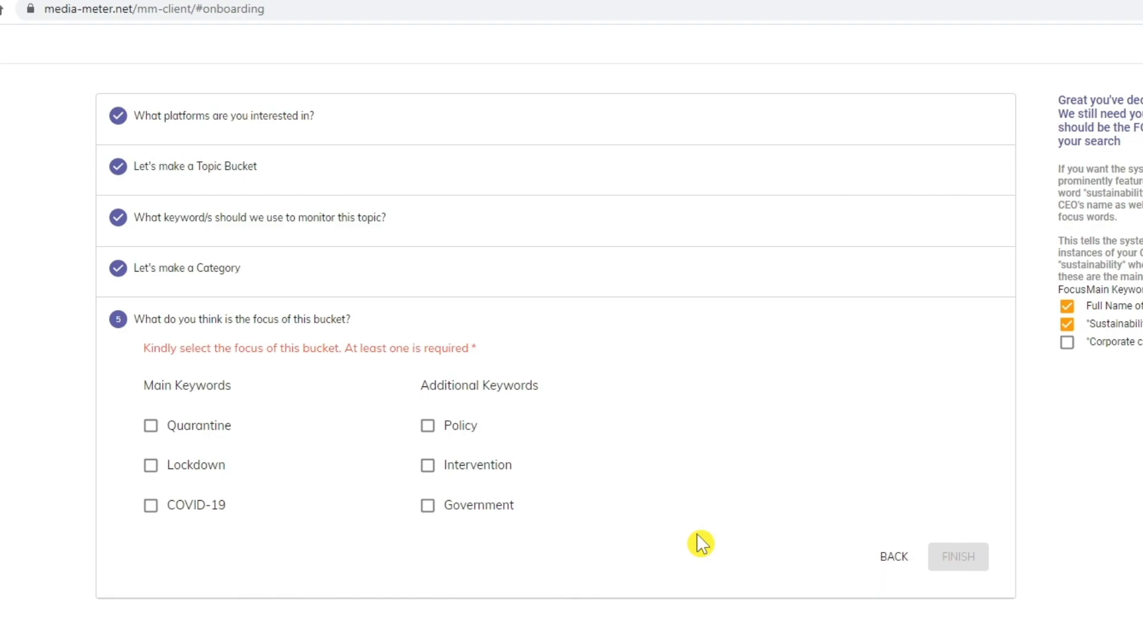
# Step: Tick Quarantine, Lockdown and COVID-19 as focus keywords and finish the onboarding wizard
pyautogui.click(152, 427)
pyautogui.click(151, 466)
pyautogui.click(148, 507)
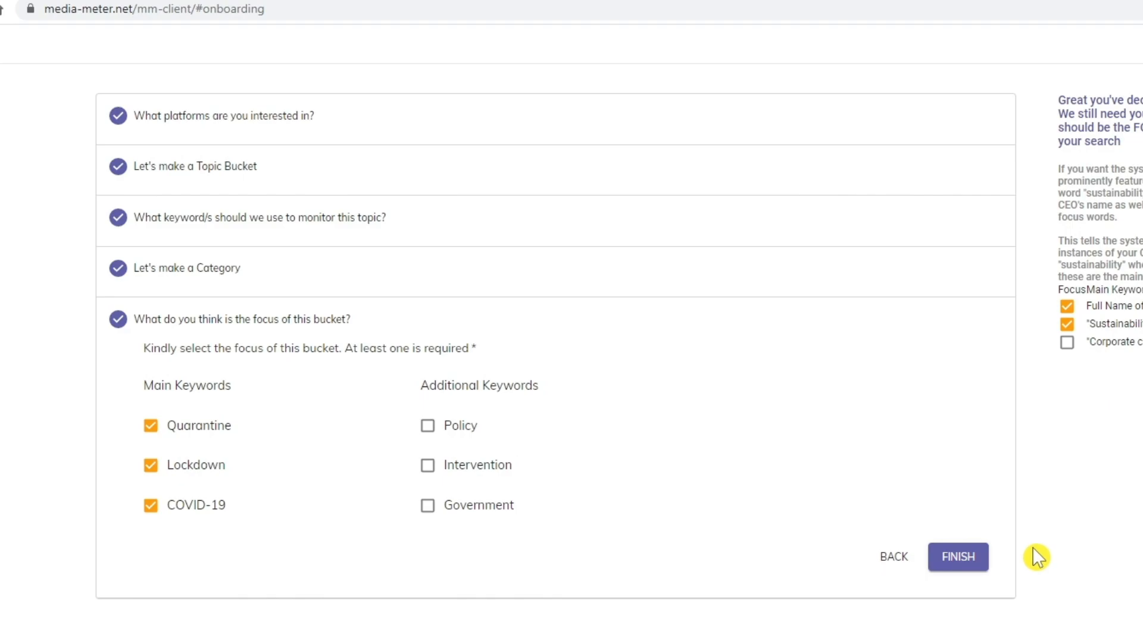
pyautogui.click(982, 563)
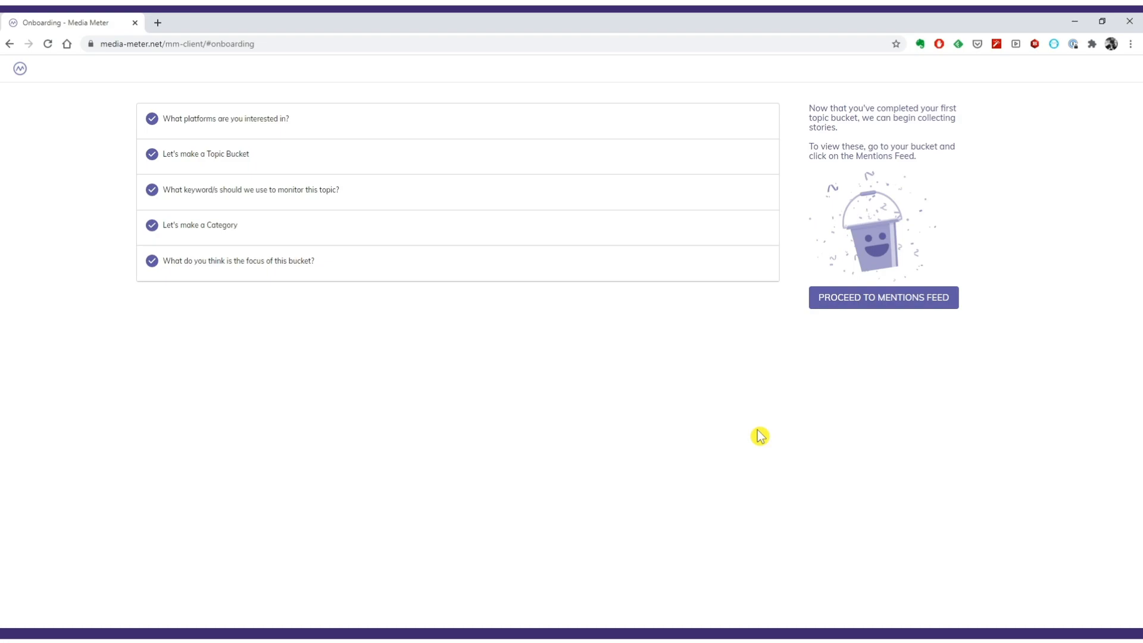